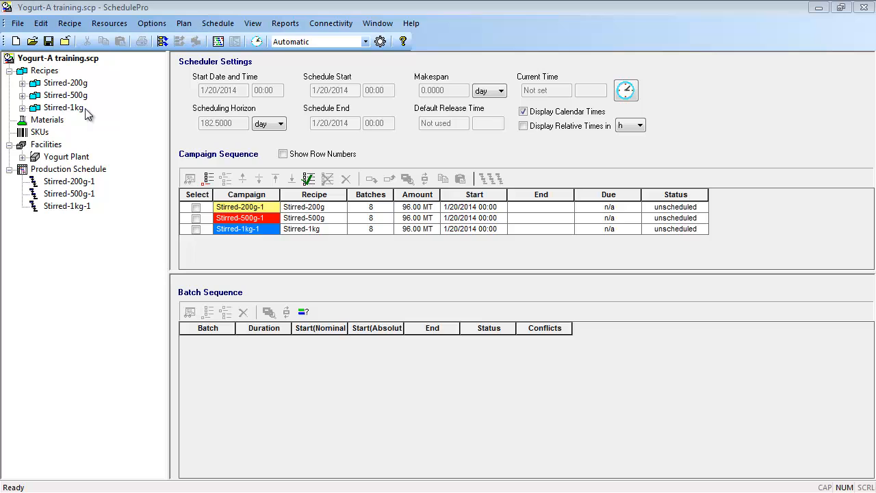
# Open the Stirred-200g recipe's Gantt chart and inspect the rate parameters behind the Filling operation's duration.
pyautogui.click(80, 84)
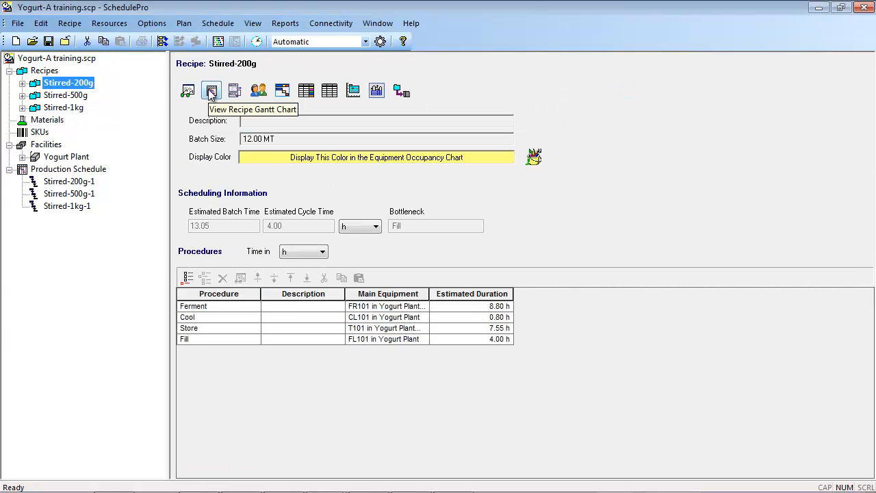
pyautogui.click(211, 93)
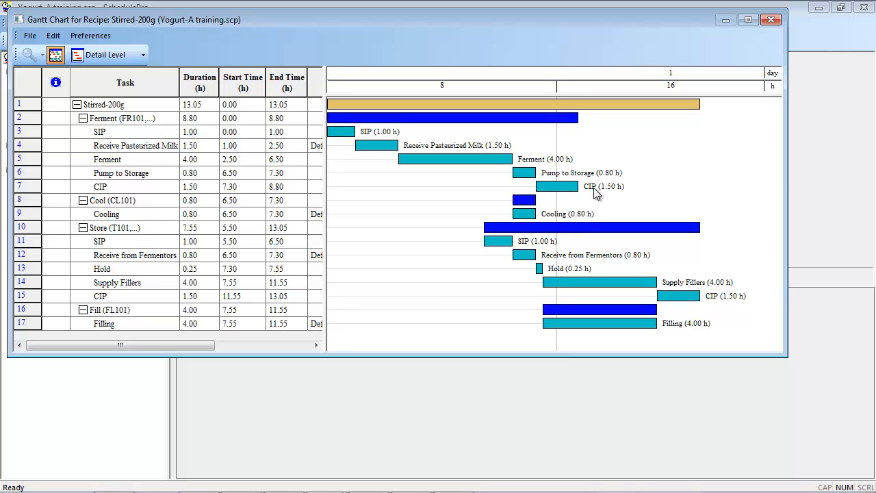
pyautogui.rightClick(596, 329)
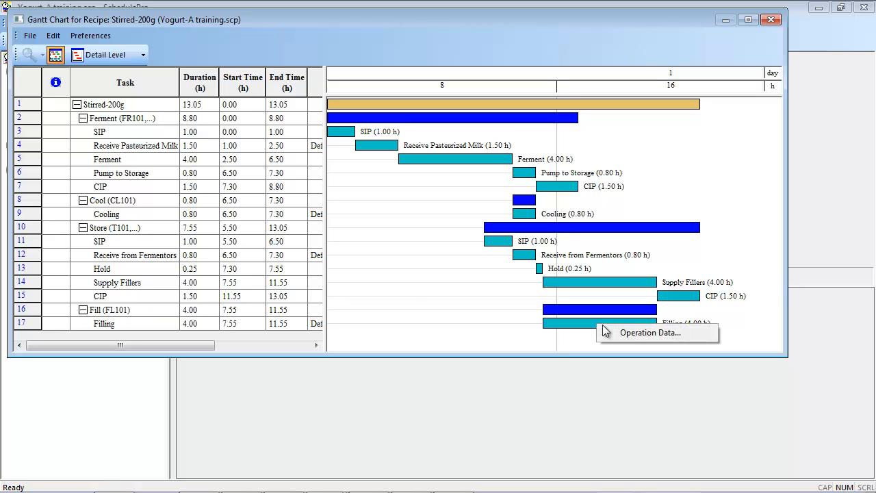
pyautogui.click(611, 332)
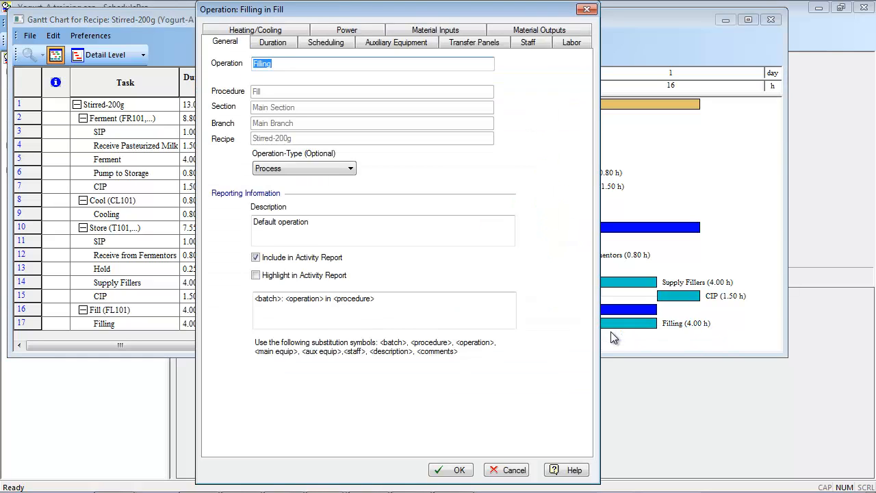
pyautogui.click(296, 47)
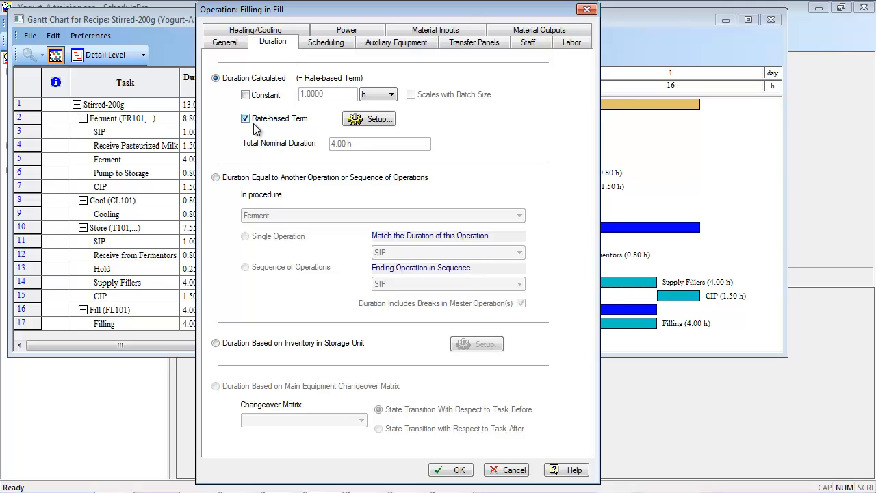
pyautogui.click(355, 121)
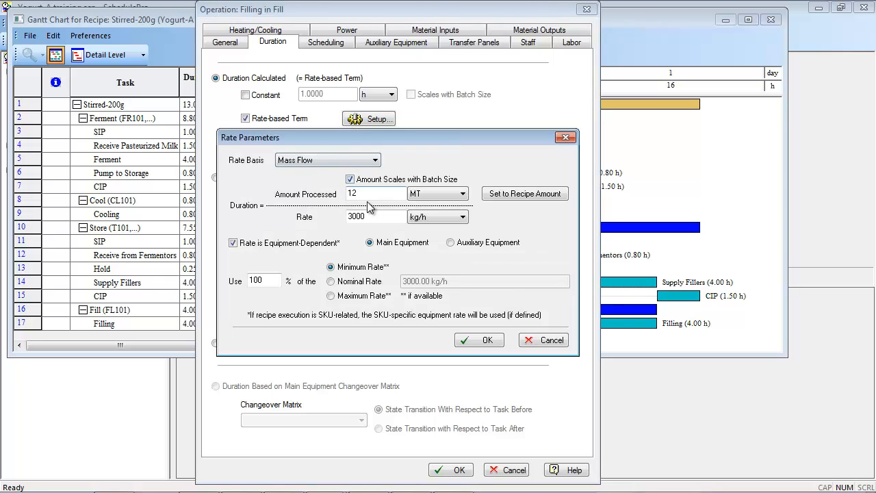
# Compare the Filling operation's nominal, maximum and minimum rates in MT/h, then discard the operation changes and close the Gantt chart.
pyautogui.click(430, 217)
pyautogui.click(432, 230)
pyautogui.click(364, 283)
pyautogui.click(363, 297)
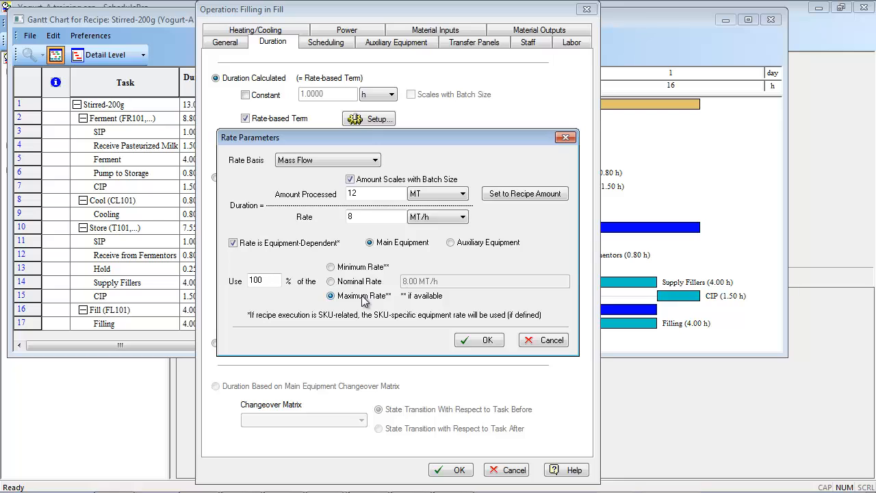
pyautogui.click(356, 269)
pyautogui.click(465, 340)
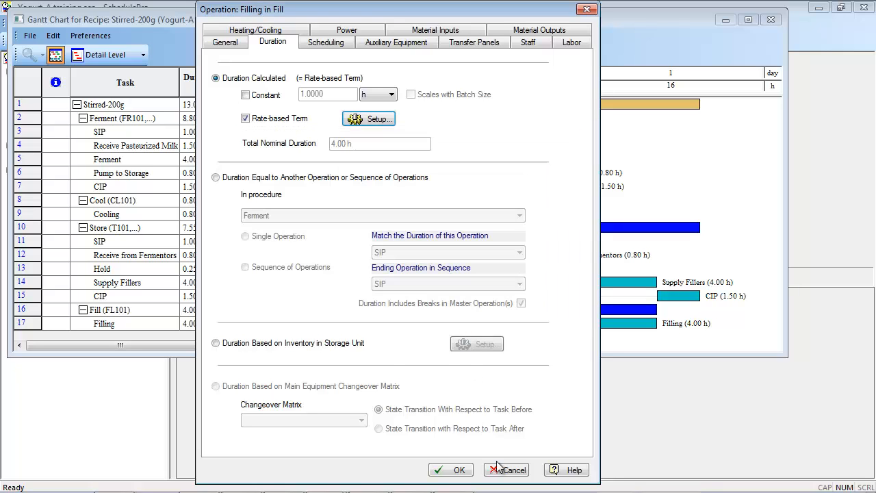
pyautogui.click(498, 467)
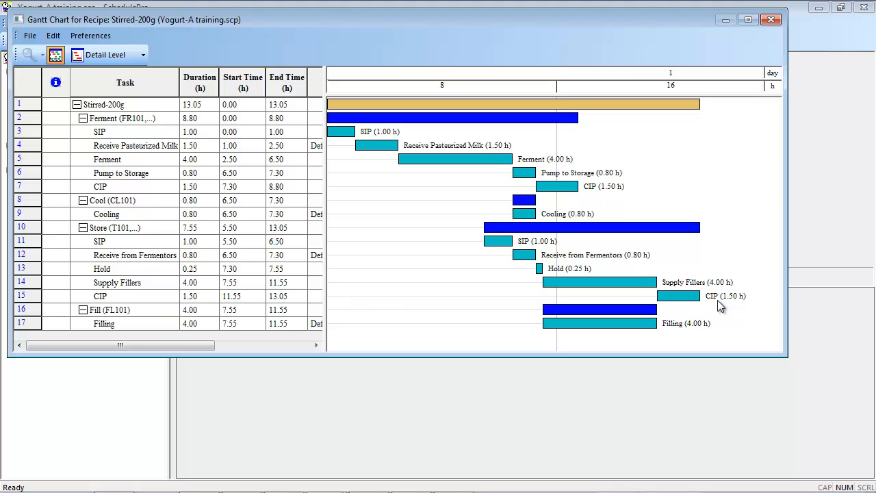
pyautogui.click(772, 21)
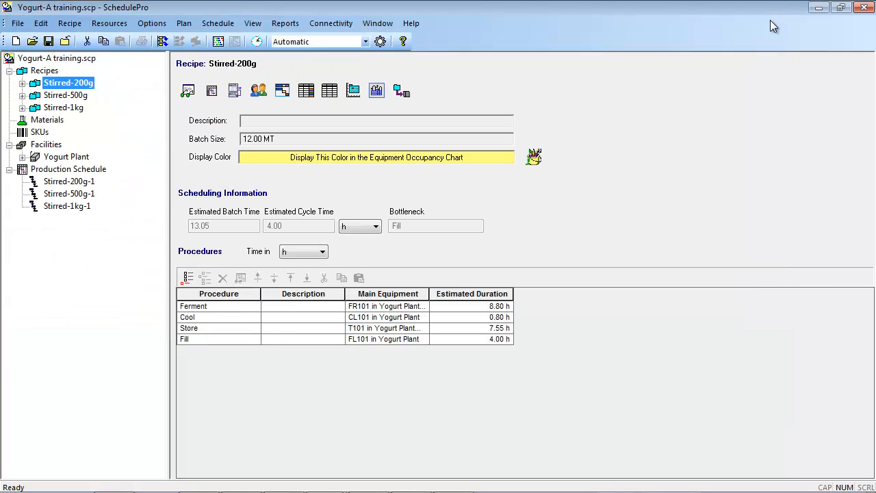
# Review the post-production cleaning setup of campaign Stirred-200g-1 in the production schedule, including how its duration is determined.
pyautogui.click(87, 172)
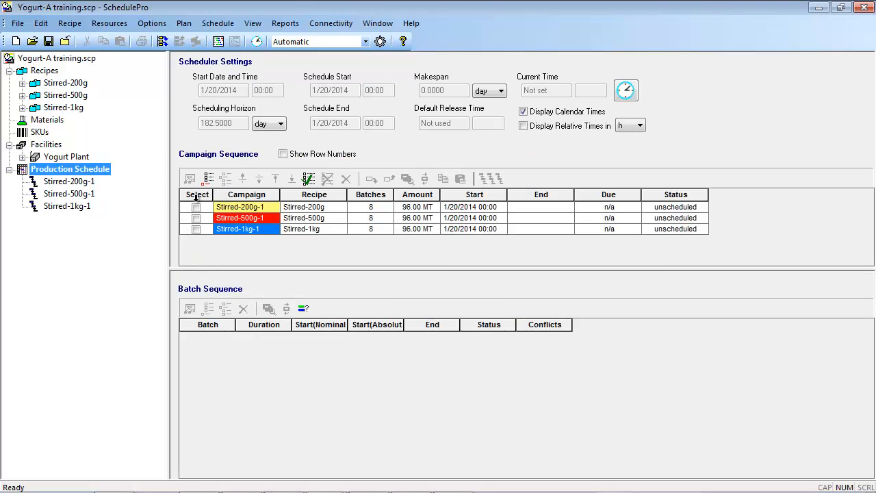
pyautogui.click(230, 209)
pyautogui.click(191, 180)
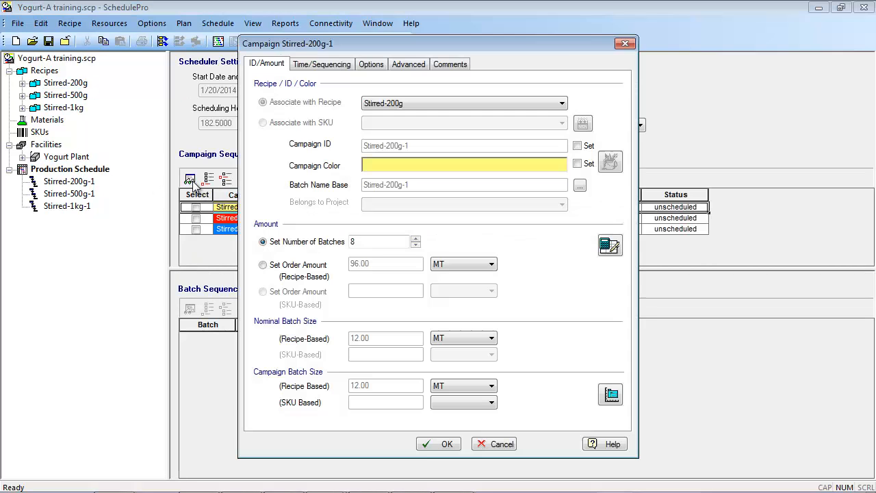
pyautogui.click(408, 66)
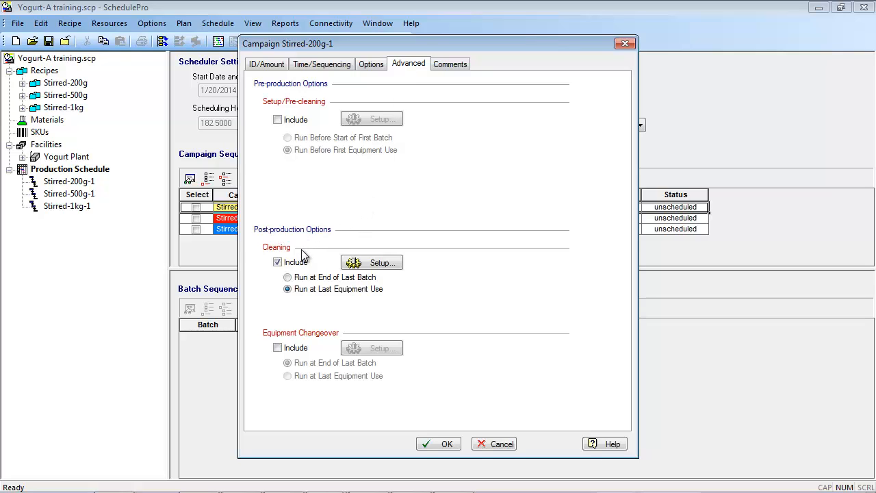
pyautogui.click(370, 264)
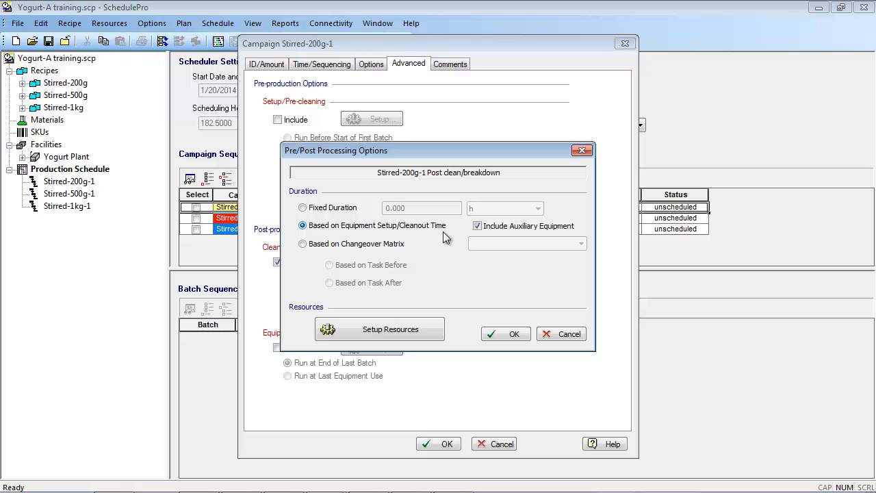
pyautogui.click(492, 333)
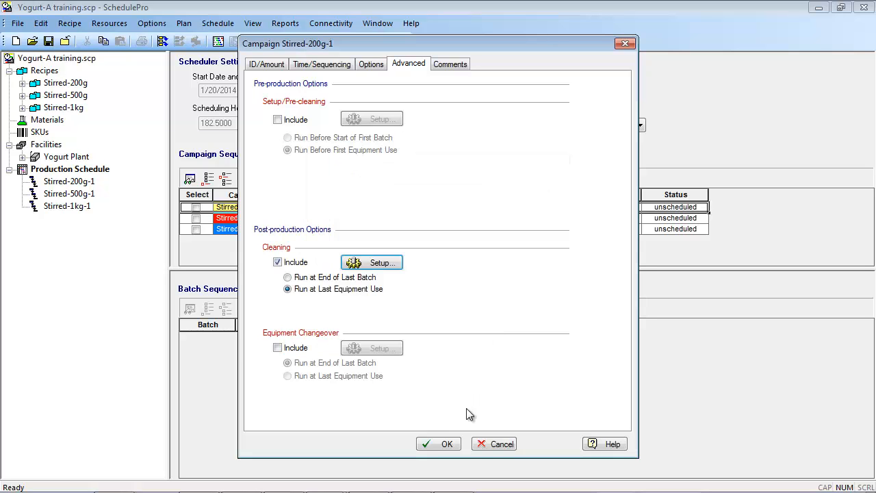
pyautogui.click(446, 444)
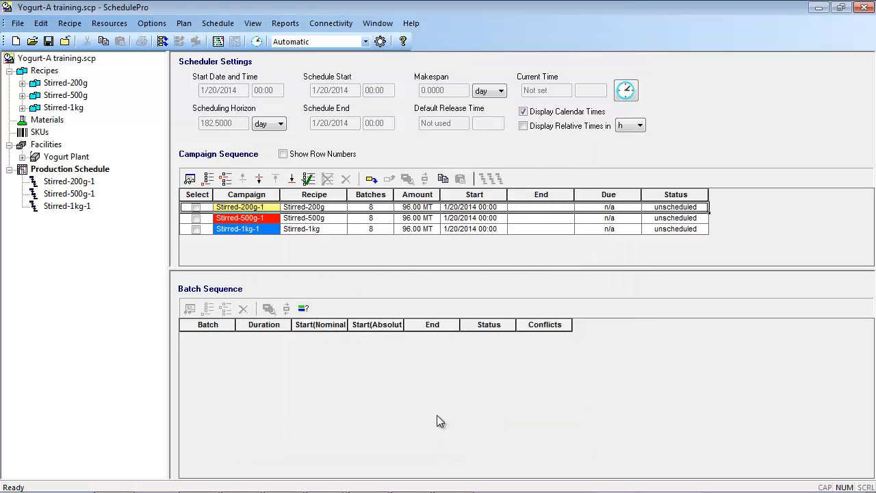
# Generate the schedule from the planned campaigns and display the equipment occupancy chart.
pyautogui.click(162, 41)
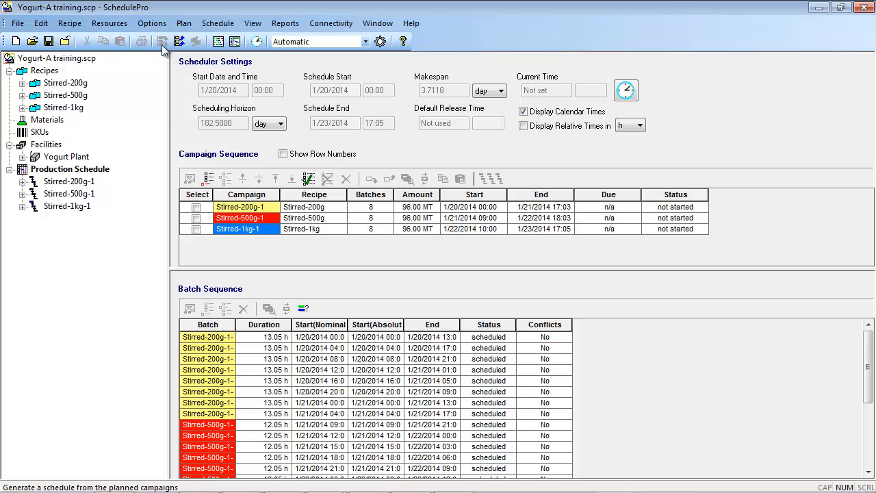
pyautogui.click(218, 42)
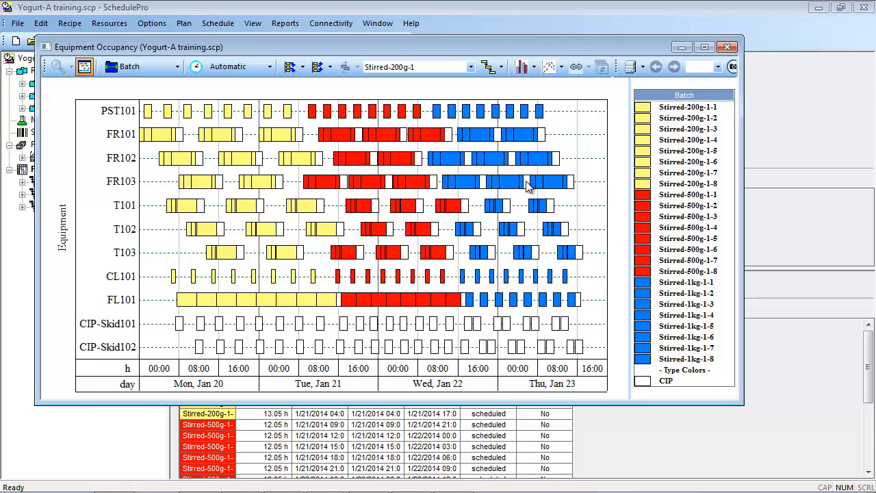
pyautogui.moveTo(527, 186)
pyautogui.moveTo(579, 306)
pyautogui.moveTo(536, 253)
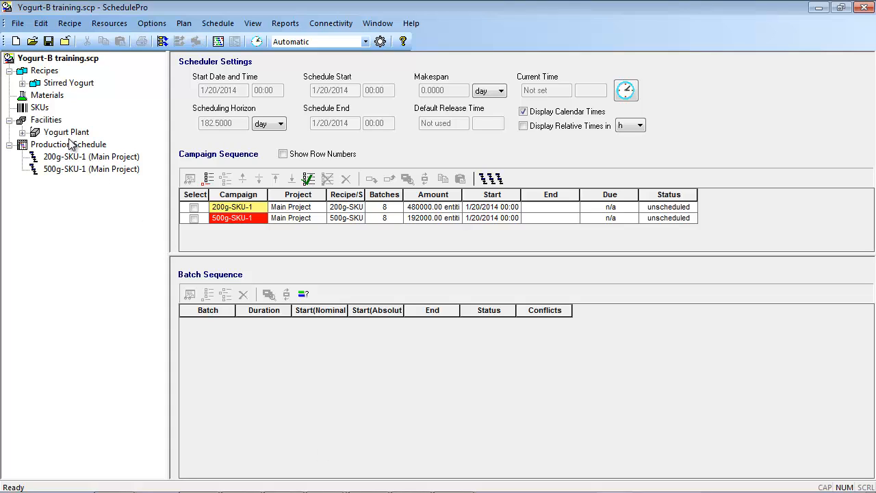
# Add a new SKU with code name 1kg-SKU, defined as a discrete product measured in entities.
pyautogui.click(39, 108)
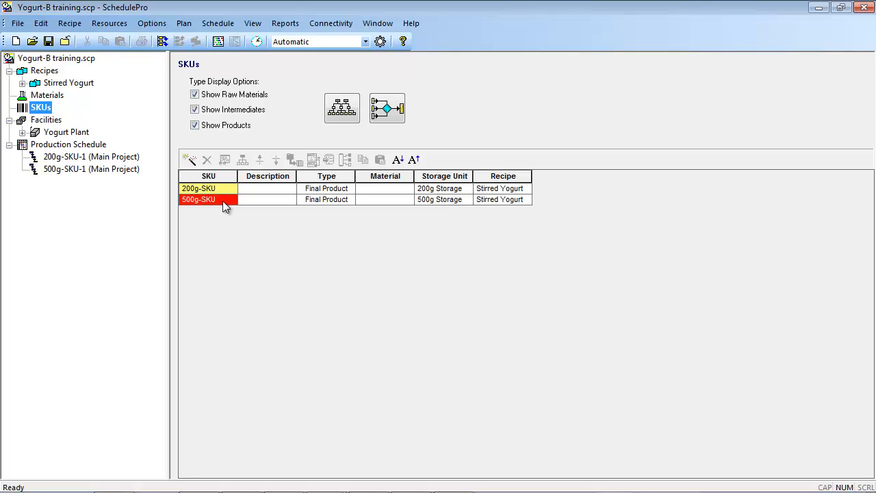
pyautogui.click(188, 161)
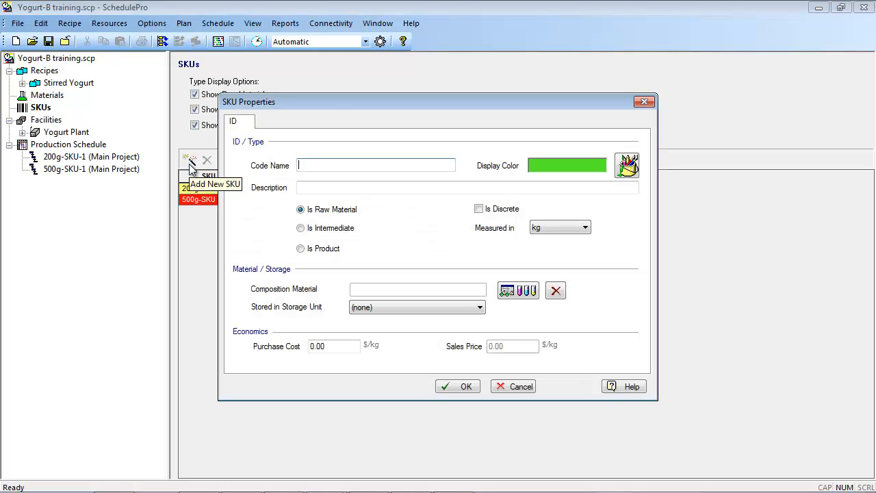
pyautogui.write('1kg-SKU')
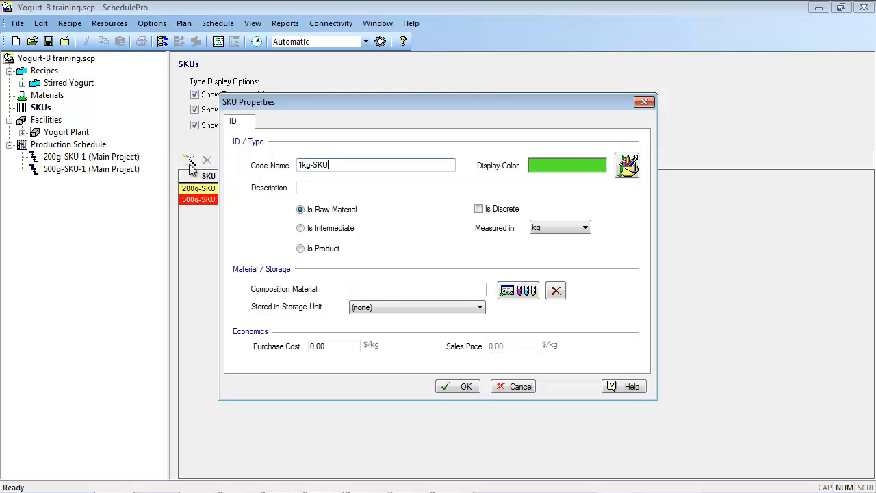
pyautogui.click(301, 250)
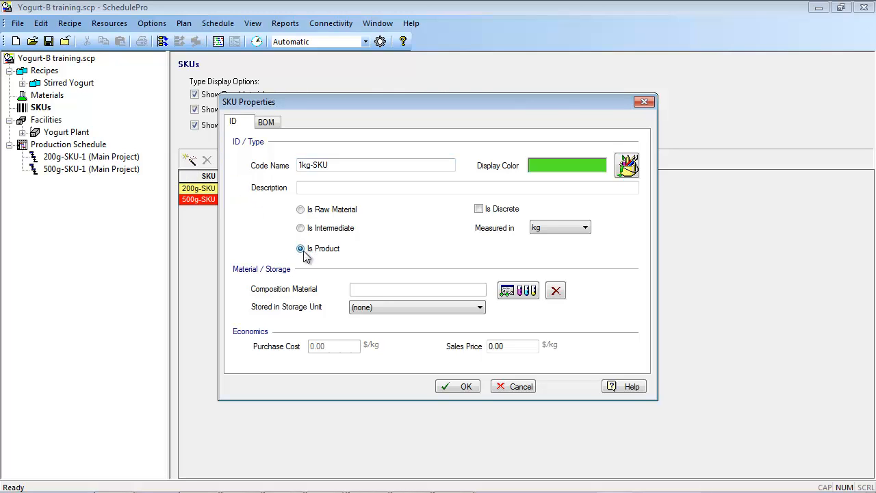
pyautogui.click(503, 212)
pyautogui.click(539, 229)
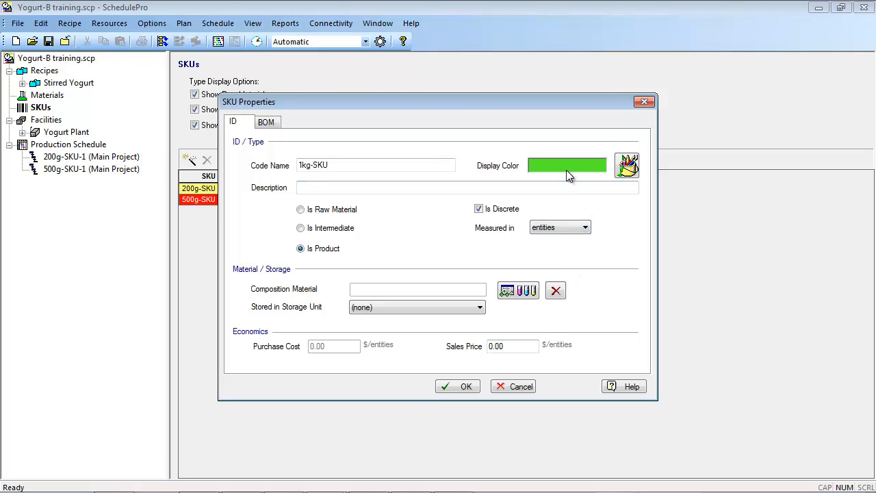
# Set the new SKU's display color to blue and save the SKU.
pyautogui.click(627, 166)
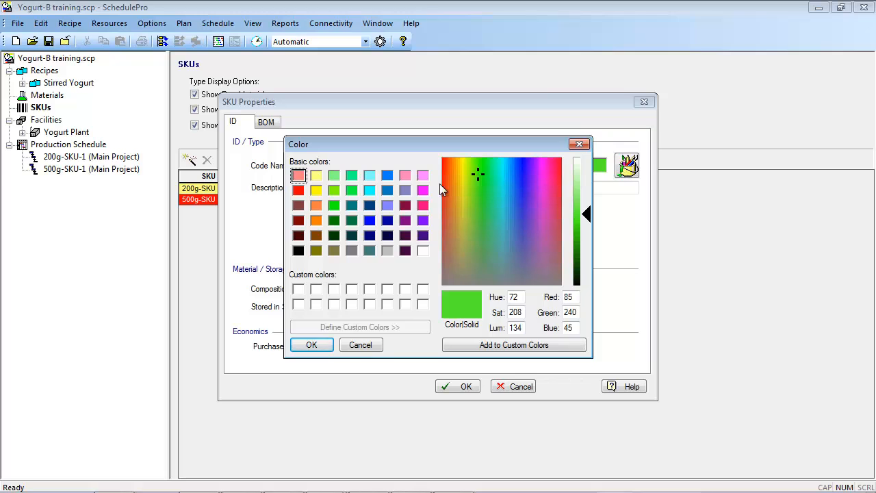
pyautogui.click(388, 177)
pyautogui.click(311, 345)
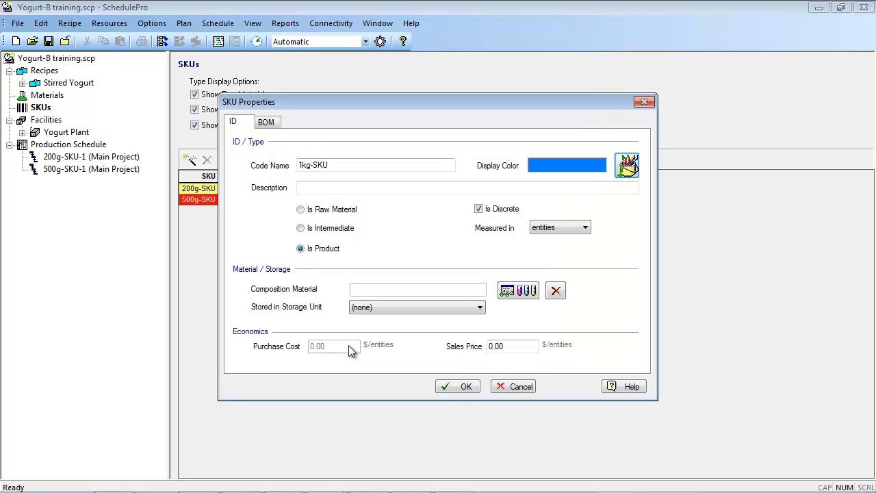
pyautogui.click(452, 386)
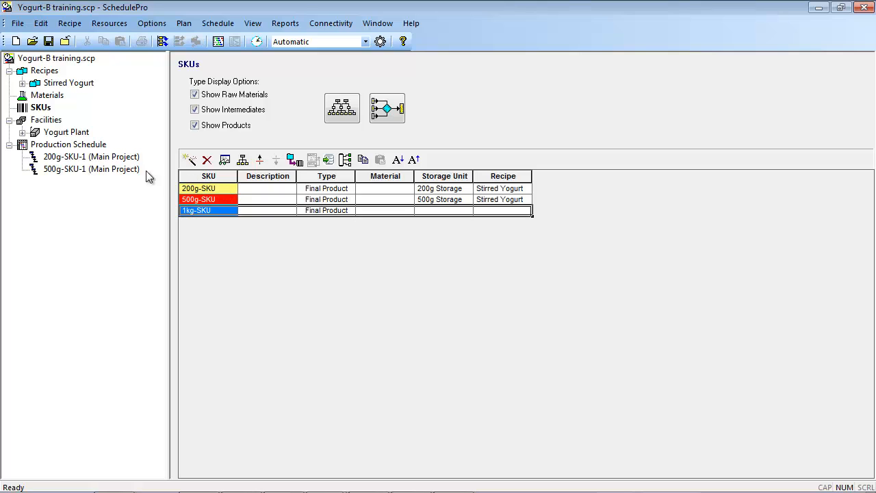
# Add a storage unit named 1kg Storage to the Yogurt Plant and assign it to 1kg-SKU.
pyautogui.click(22, 134)
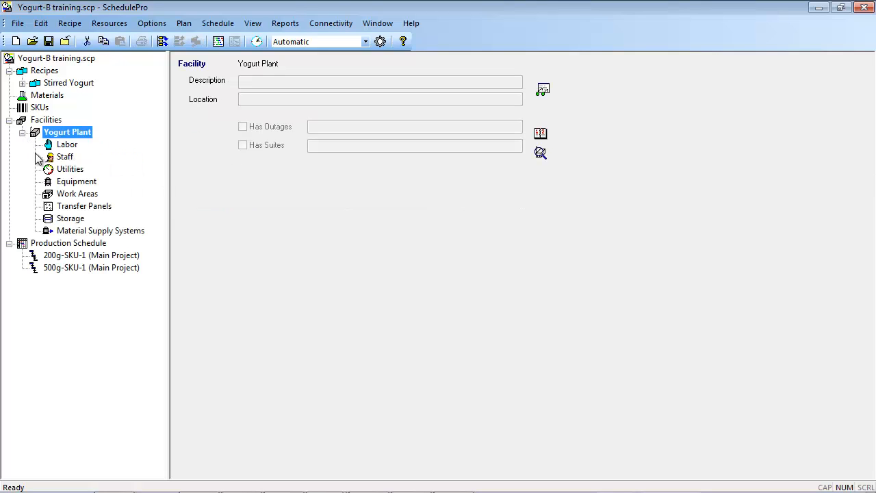
pyautogui.click(70, 220)
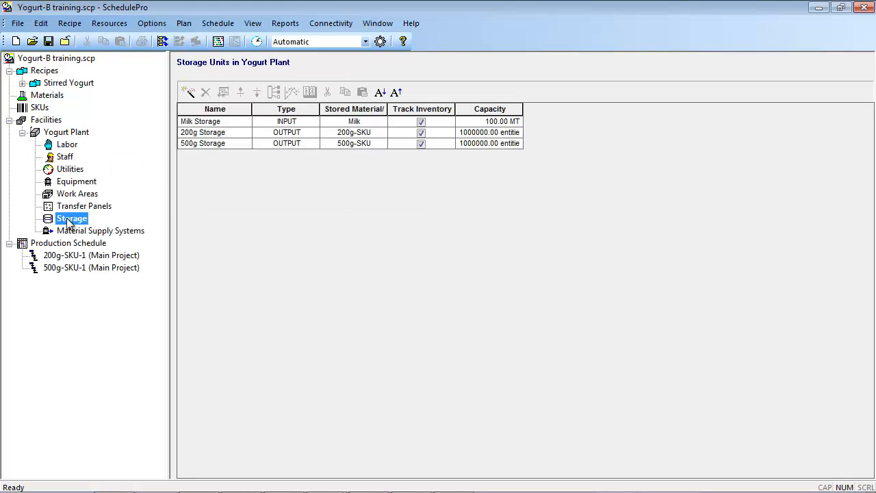
pyautogui.click(187, 92)
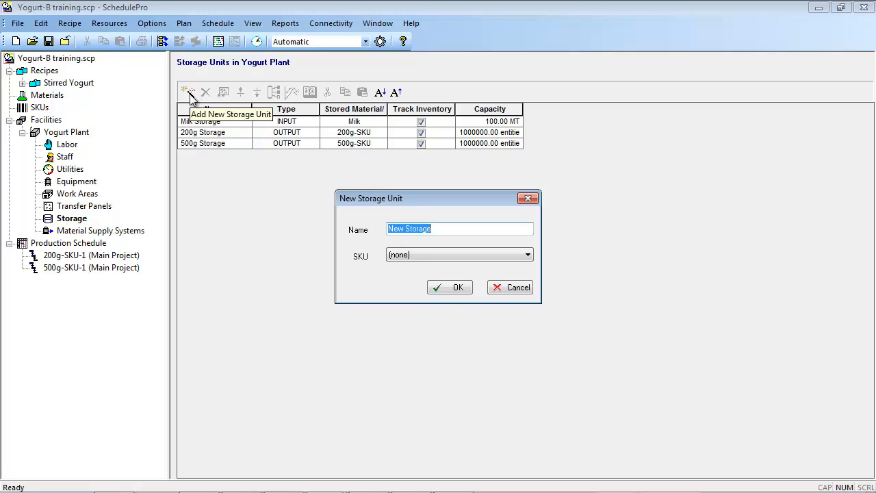
pyautogui.write('1kg Storage')
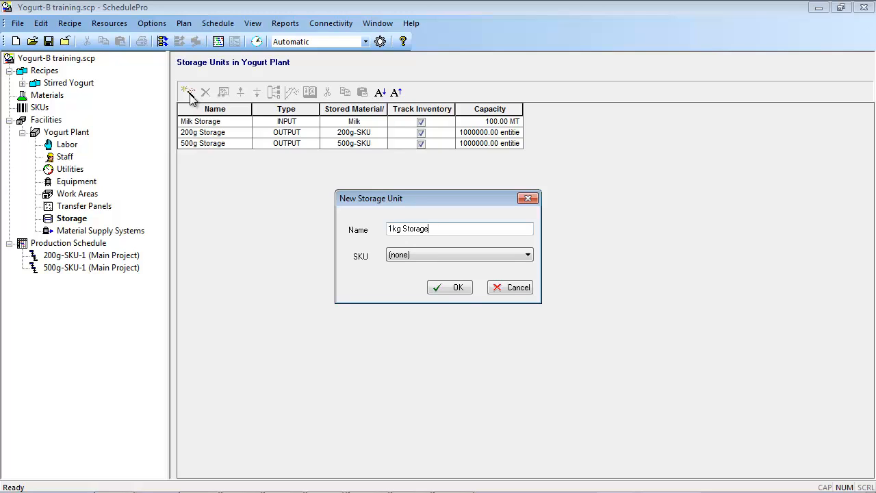
pyautogui.click(419, 256)
pyautogui.click(415, 275)
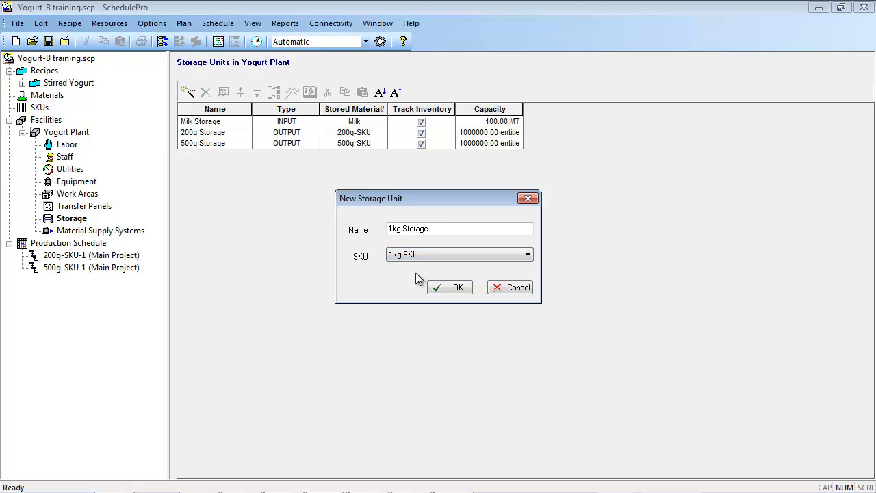
pyautogui.click(445, 292)
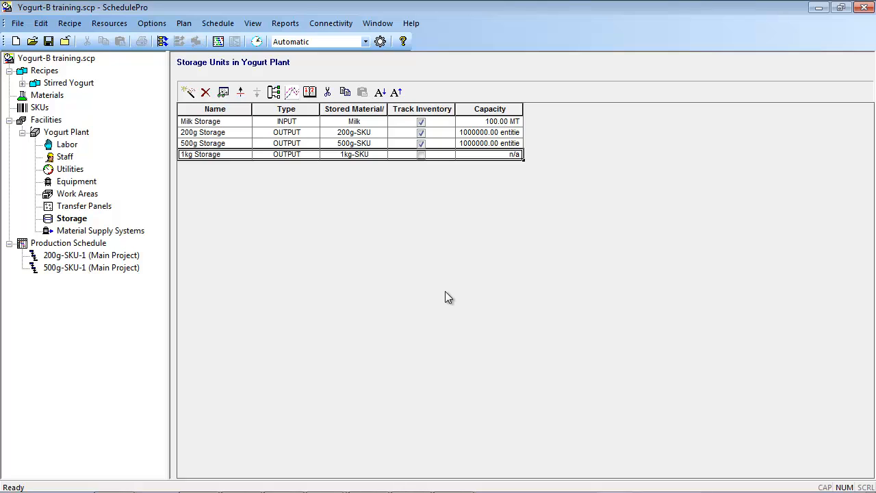
# Turn on inventory tracking for the 1kg Storage unit and set its capacity to 200000 entities.
pyautogui.click(223, 92)
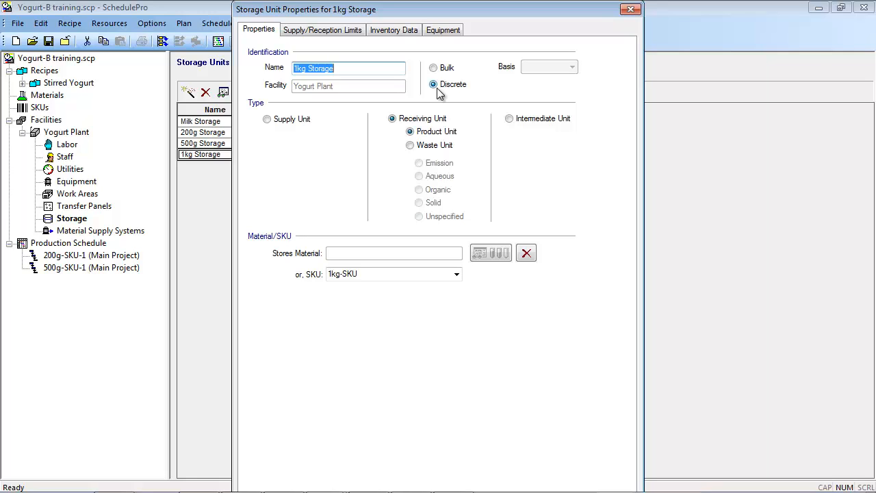
pyautogui.click(394, 30)
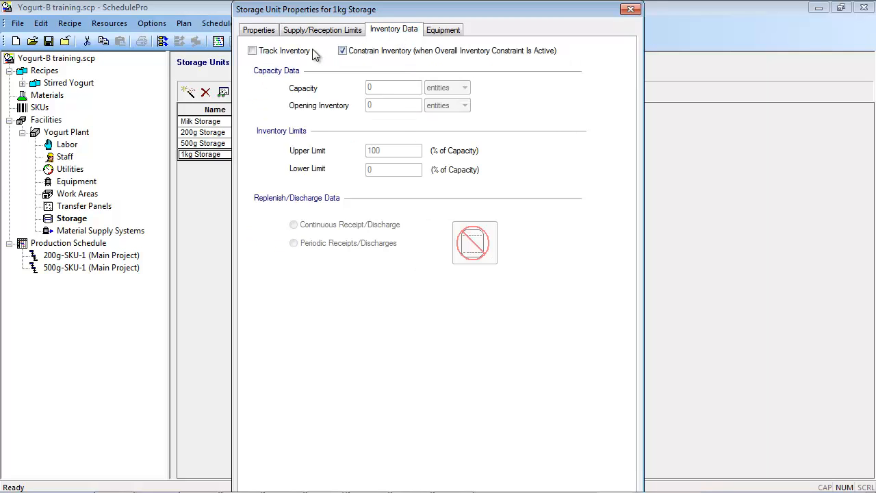
pyautogui.click(303, 53)
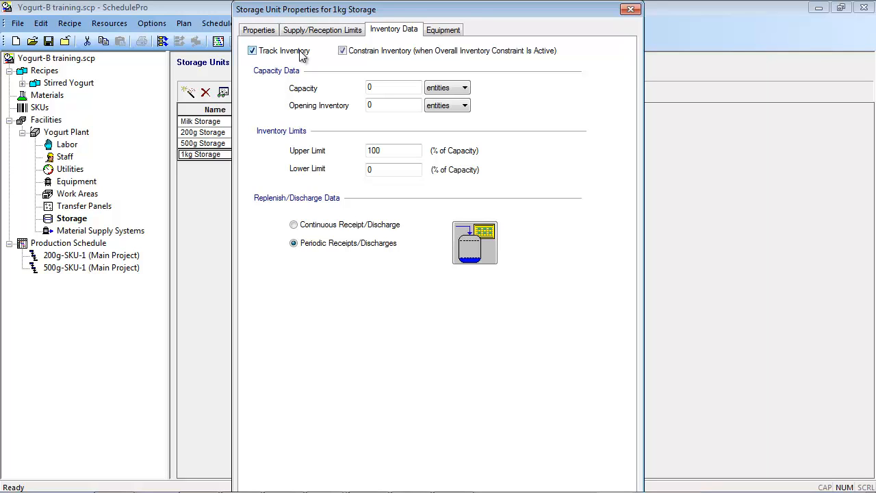
pyautogui.doubleClick(371, 87)
pyautogui.write('200000')
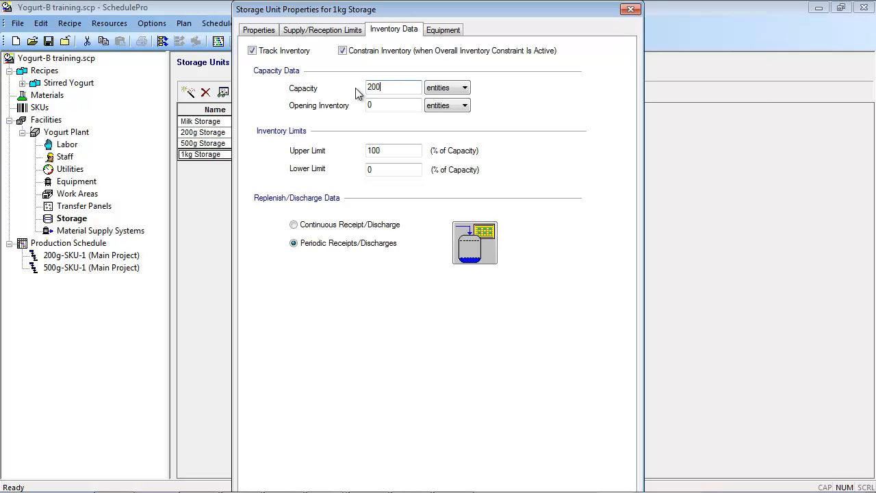
pyautogui.press('Return')
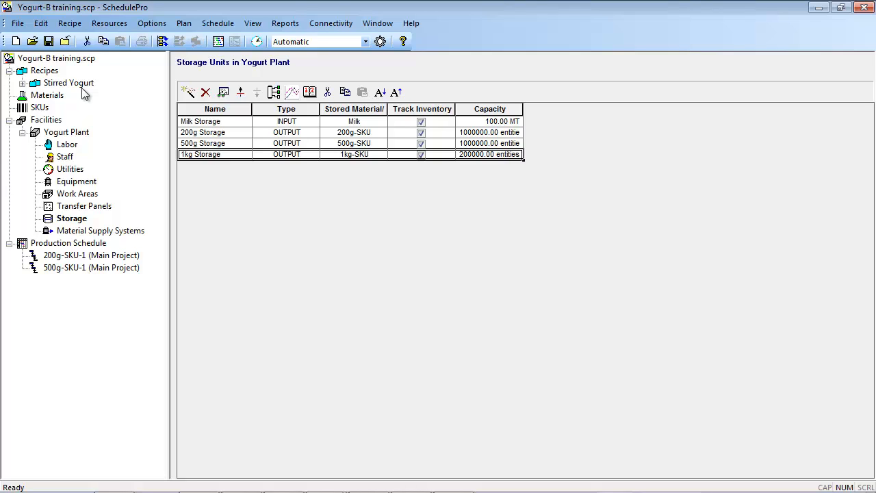
# Examine the processing rate limits and packing-size-specific rates of filler FL101 in the Yogurt Plant.
pyautogui.click(78, 182)
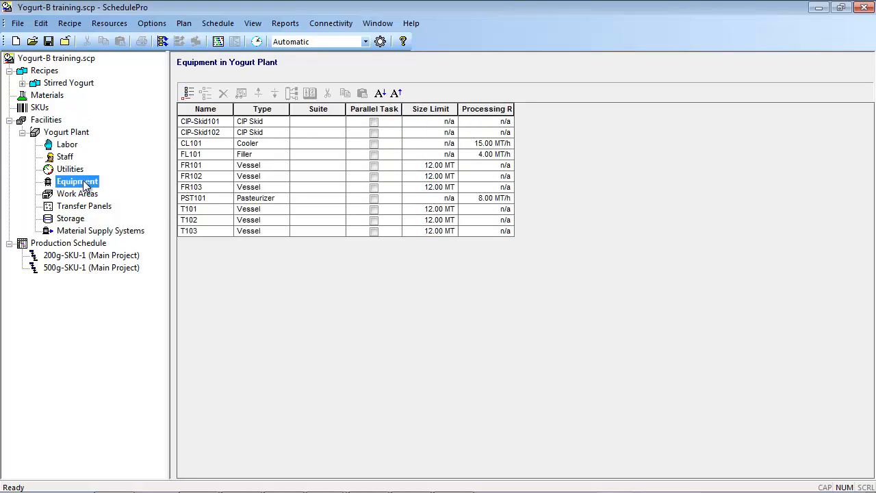
pyautogui.click(203, 154)
pyautogui.click(241, 94)
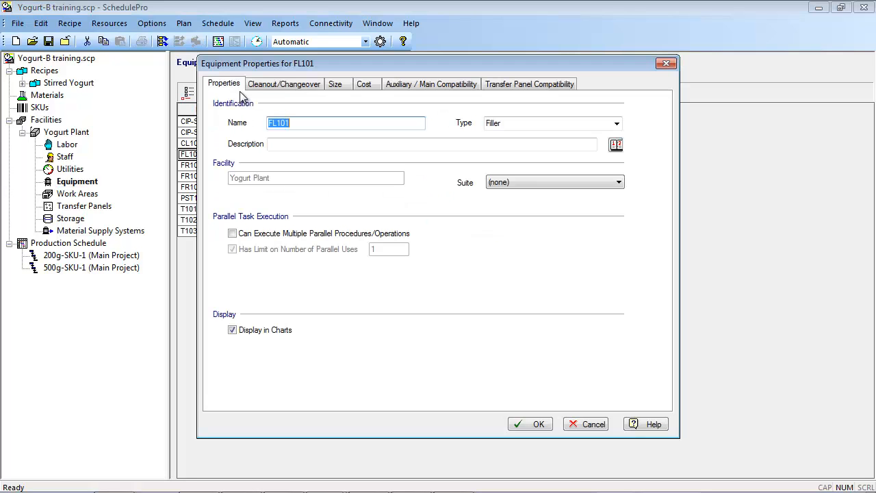
pyautogui.click(347, 85)
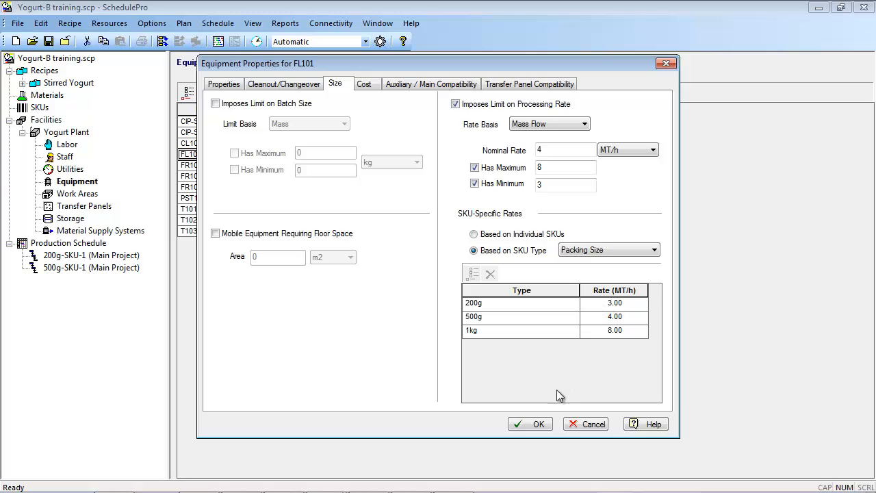
pyautogui.click(534, 429)
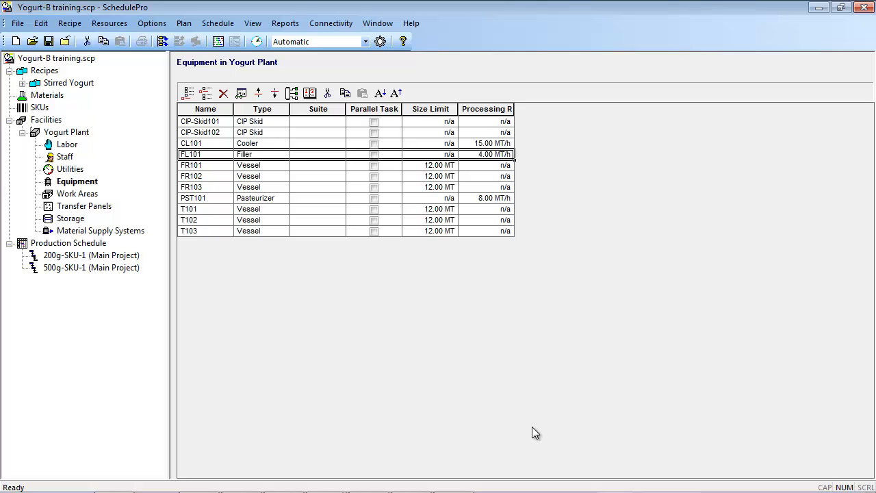
# Associate 1kg-SKU production with the Stirred Yogurt recipe, using the Filling operation of the Fill procedure as its producing operation.
pyautogui.click(39, 109)
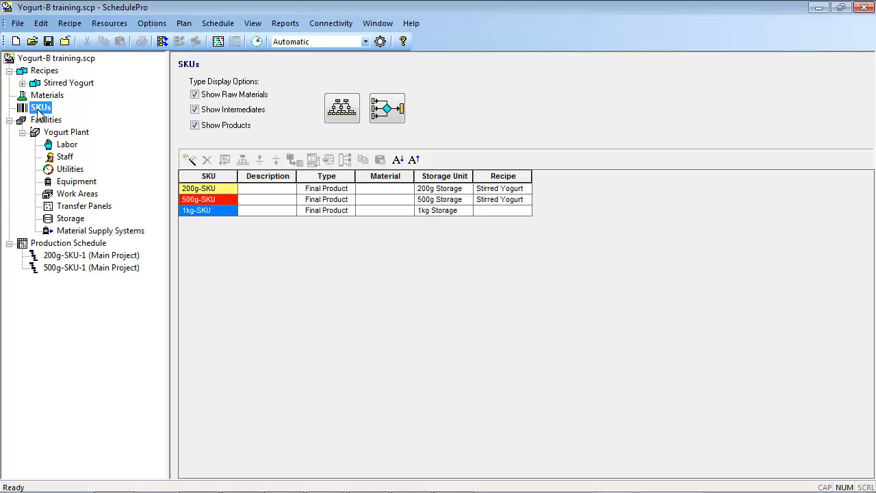
pyautogui.click(221, 212)
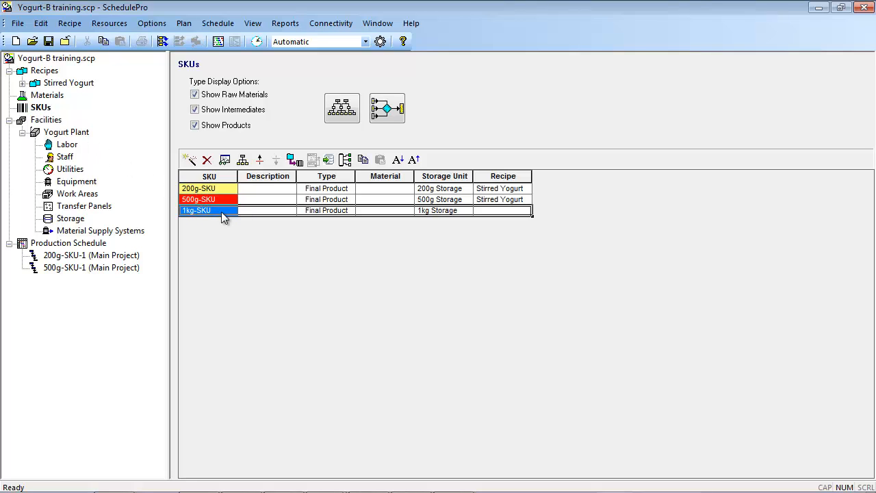
pyautogui.click(293, 159)
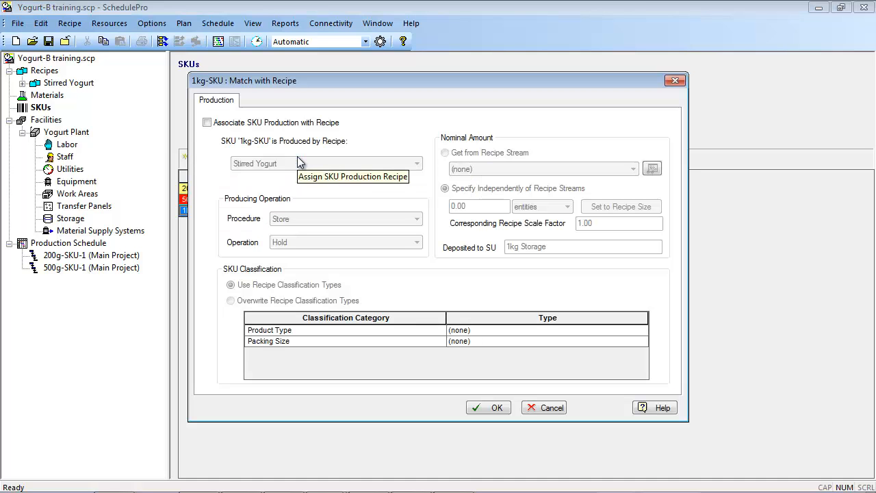
pyautogui.click(233, 125)
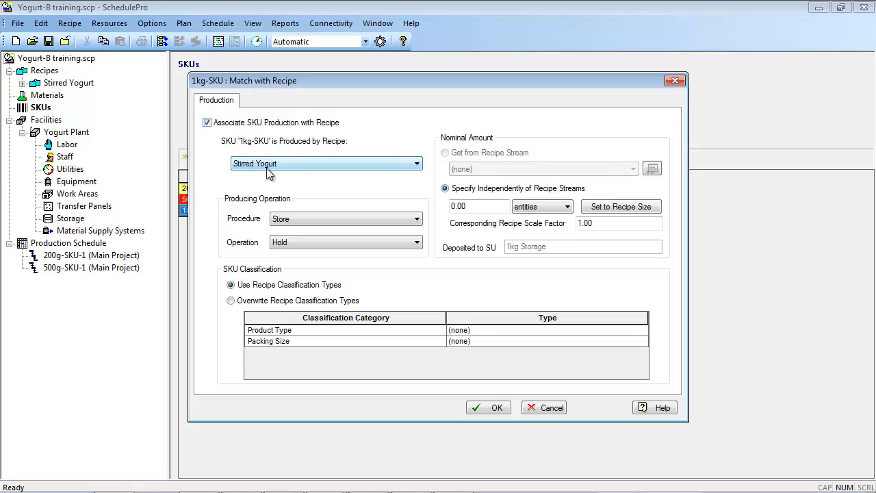
pyautogui.click(277, 168)
pyautogui.click(277, 168)
pyautogui.click(295, 221)
pyautogui.click(290, 258)
pyautogui.click(296, 246)
pyautogui.click(297, 252)
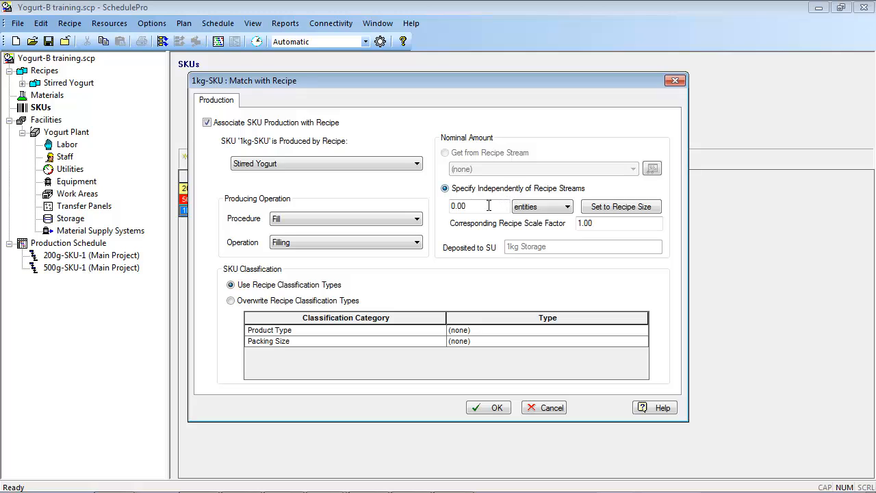
# Set the 1kg-SKU nominal amount to 12000 entities, overwrite its Packing Size classification with 1kg, and save the recipe match.
pyautogui.doubleClick(453, 205)
pyautogui.write('12000')
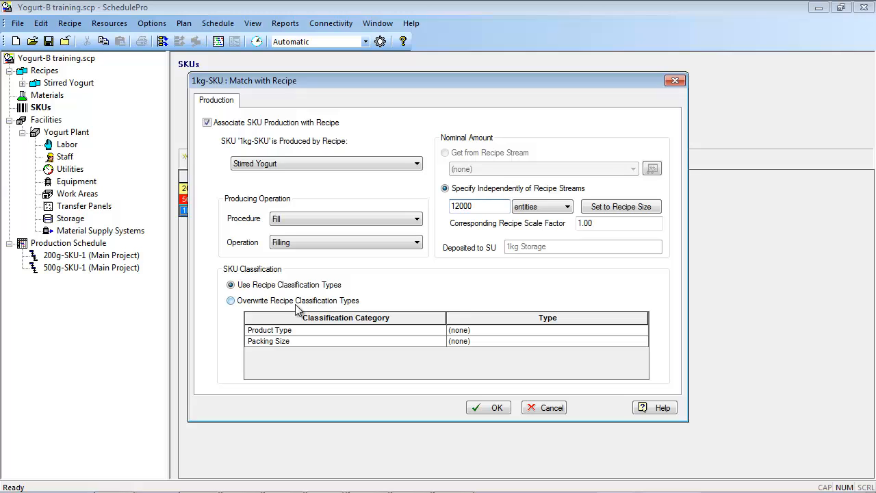
pyautogui.click(231, 301)
pyautogui.click(496, 344)
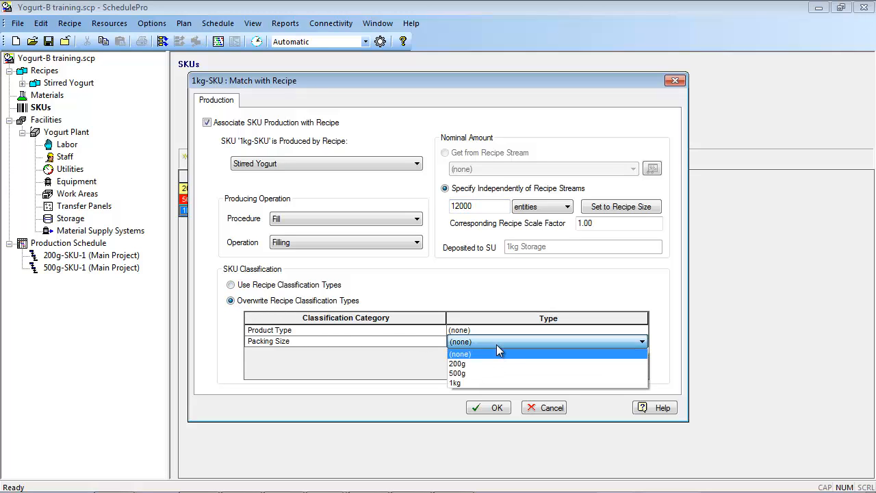
pyautogui.click(490, 383)
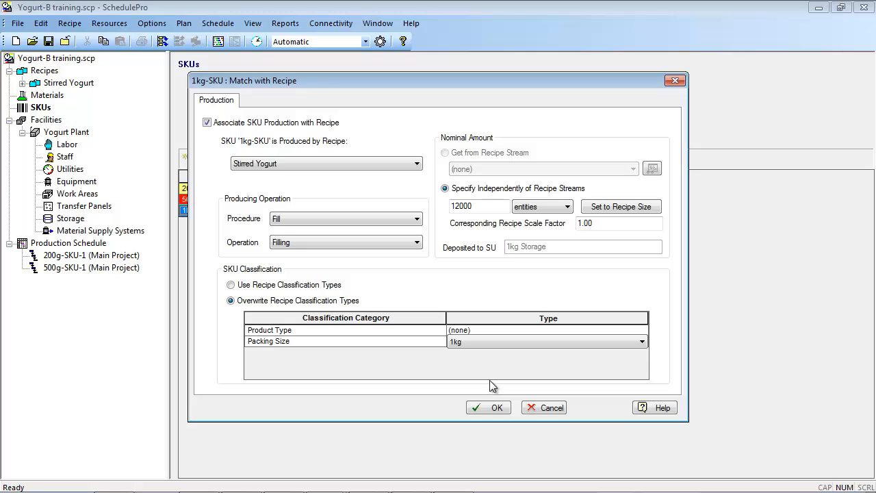
pyautogui.click(489, 408)
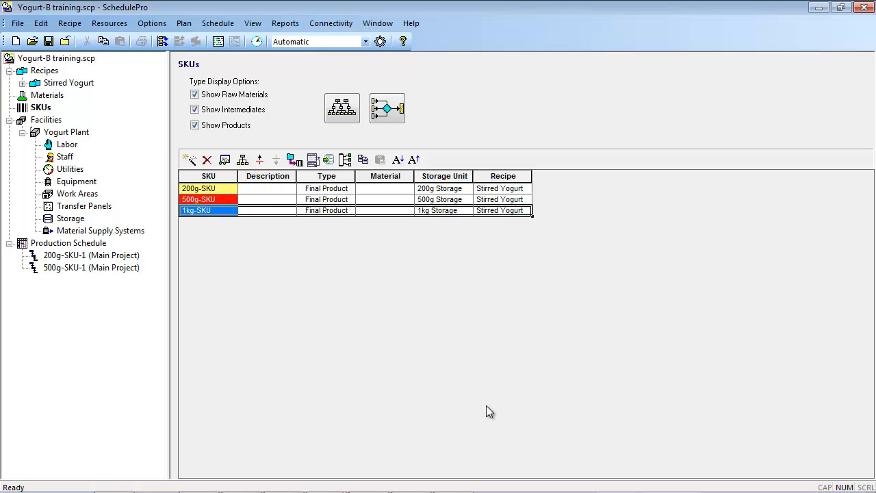
# Add a production campaign associated with 1kg-SKU, set it to 8 batches, and recalculate its order amounts.
pyautogui.click(103, 244)
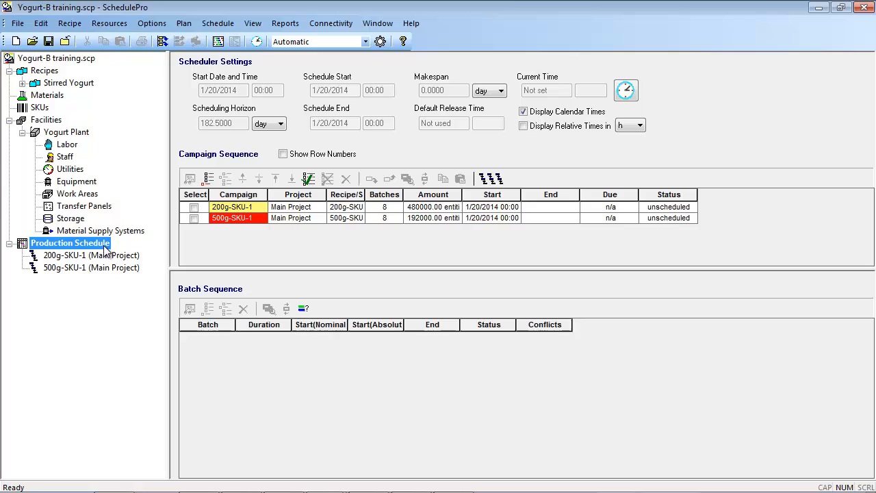
pyautogui.click(210, 187)
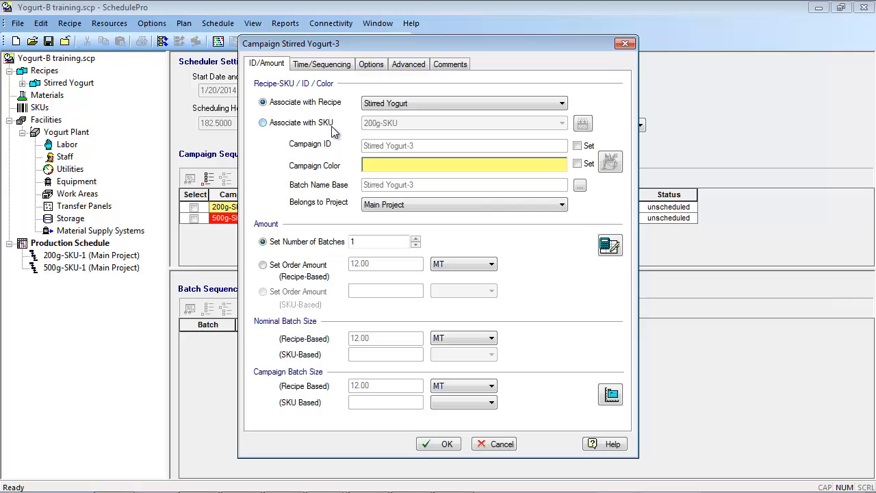
pyautogui.click(263, 124)
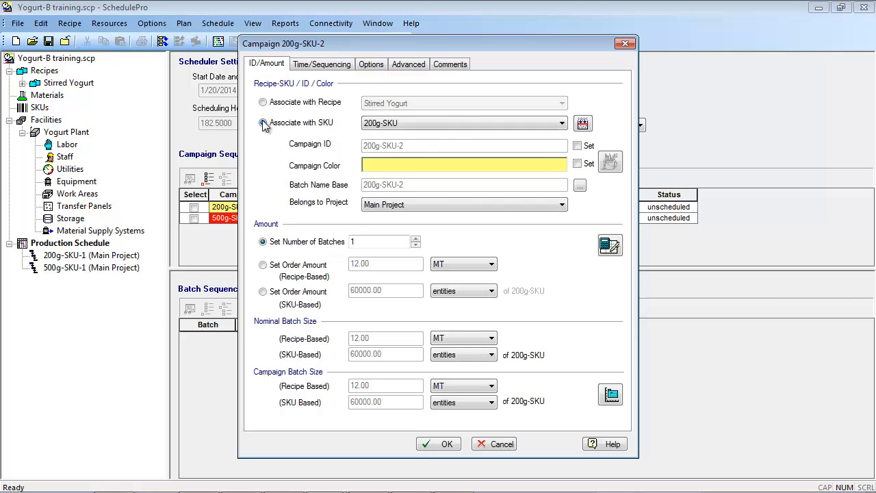
pyautogui.click(377, 128)
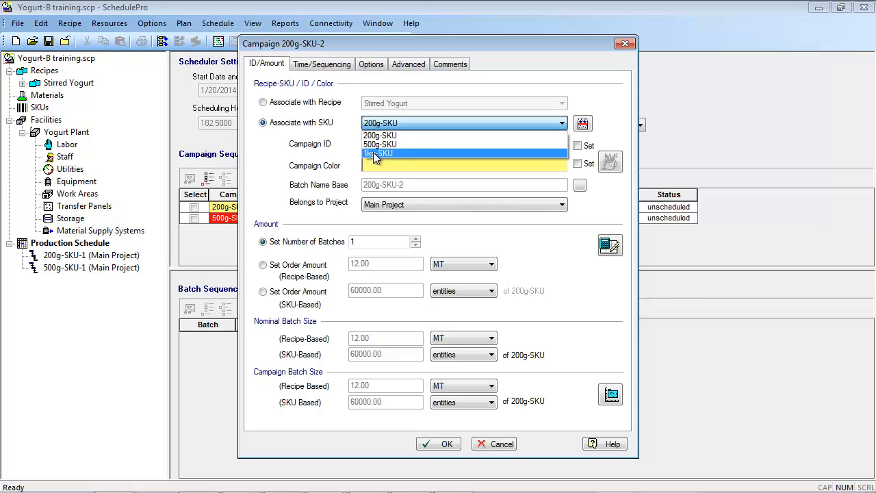
pyautogui.click(375, 154)
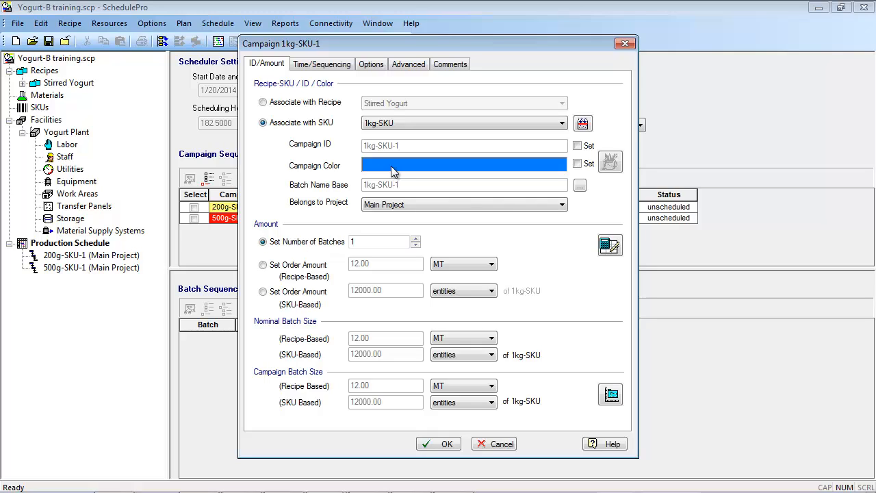
pyautogui.doubleClick(380, 240)
pyautogui.write('8')
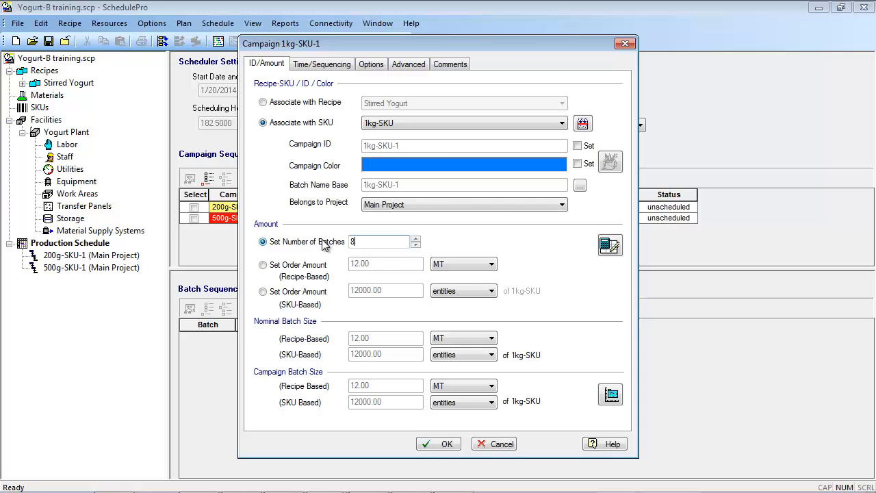
pyautogui.click(609, 248)
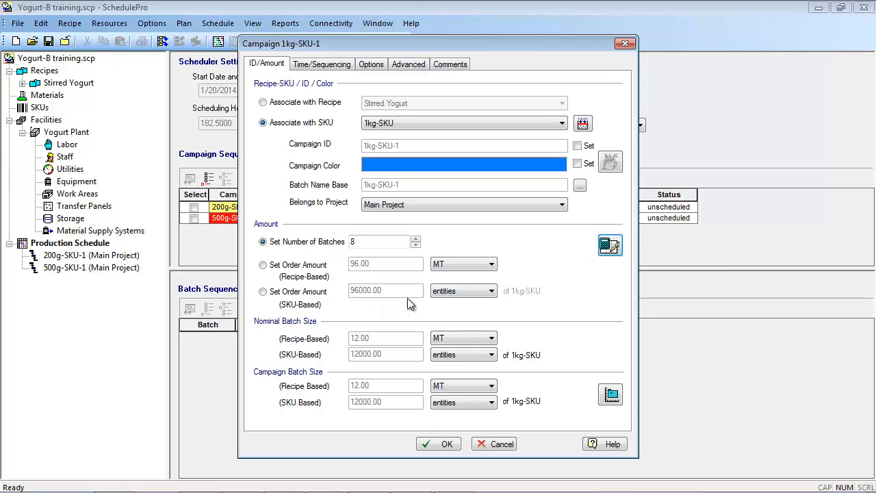
pyautogui.click(444, 296)
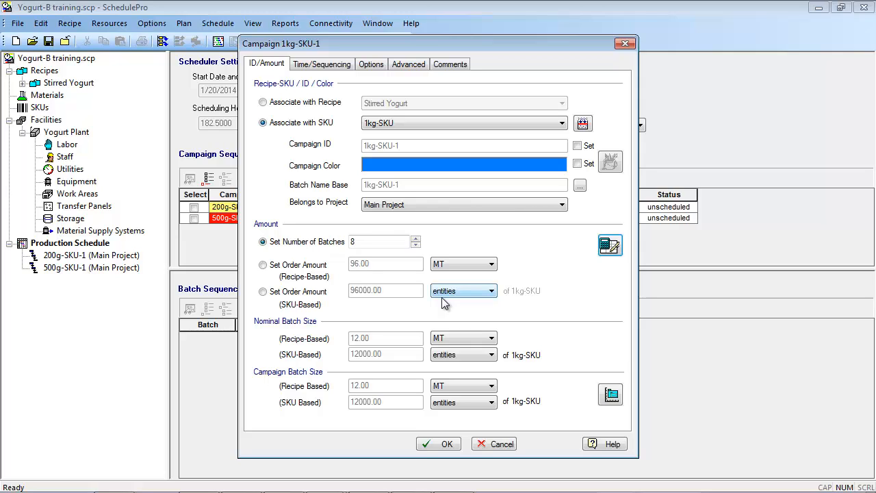
# Include post-production cleaning in the 1kg-SKU campaign with duration based on equipment setup/cleanout time, and save the campaign.
pyautogui.click(352, 66)
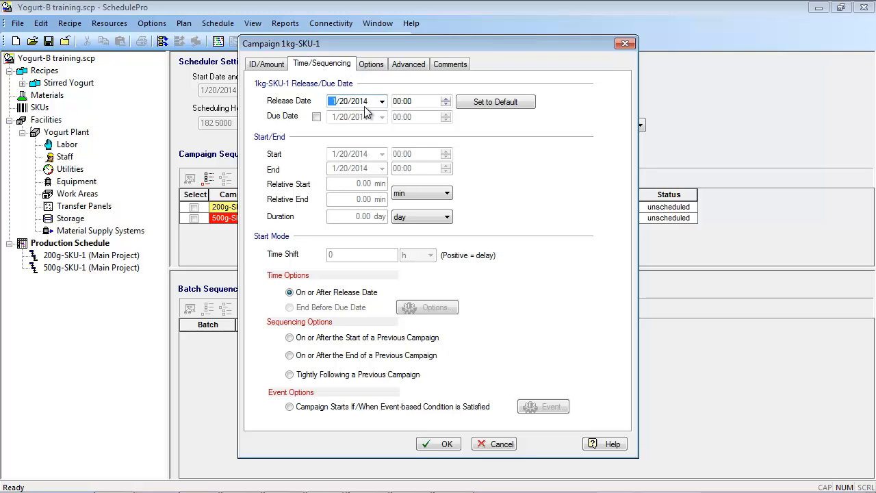
pyautogui.click(407, 65)
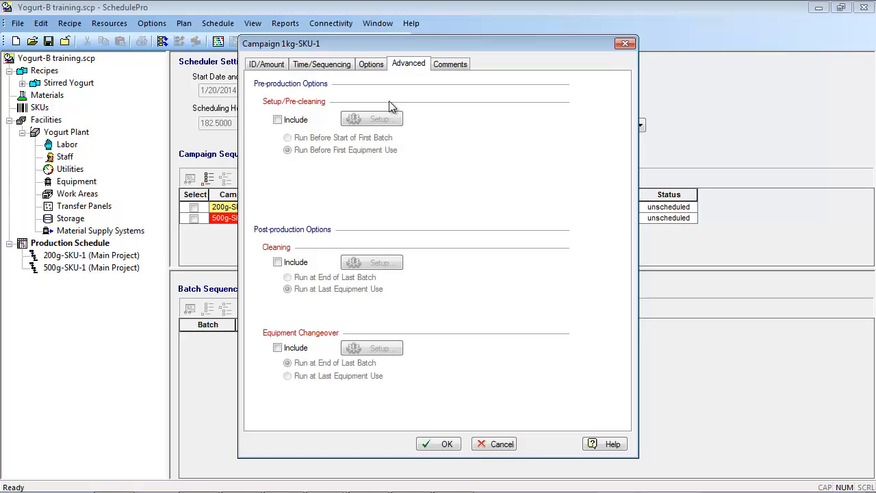
pyautogui.click(277, 262)
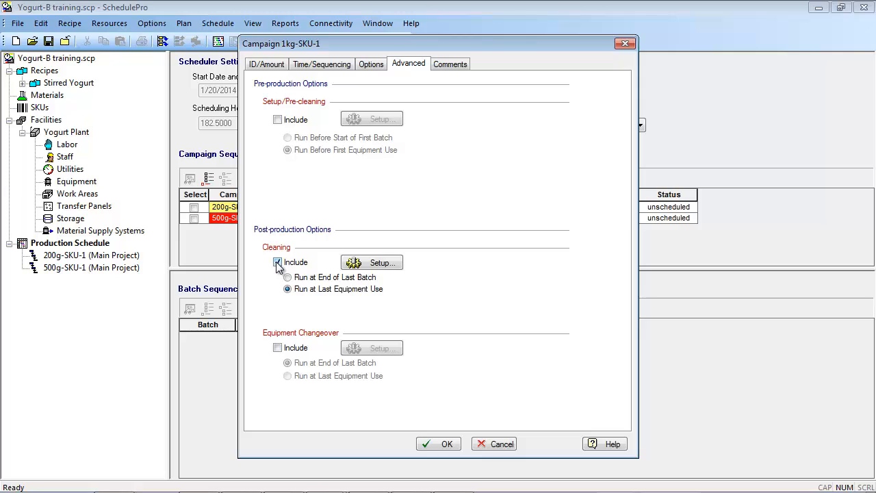
pyautogui.click(365, 262)
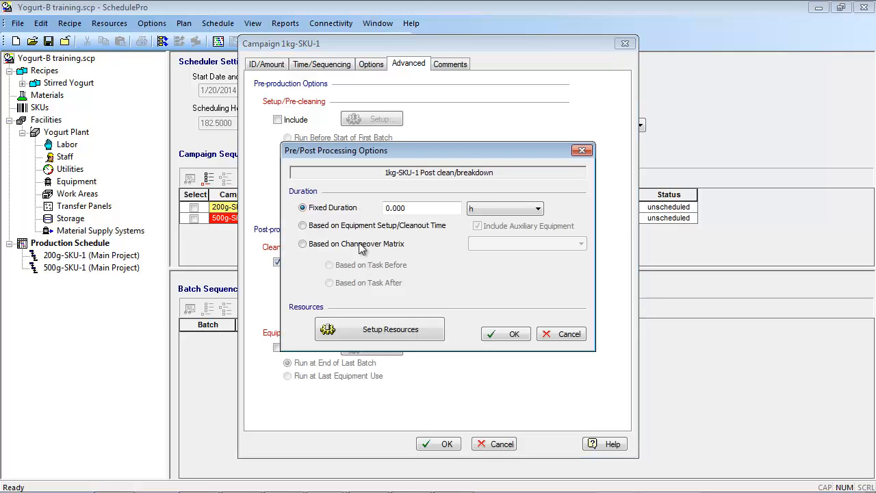
pyautogui.click(351, 227)
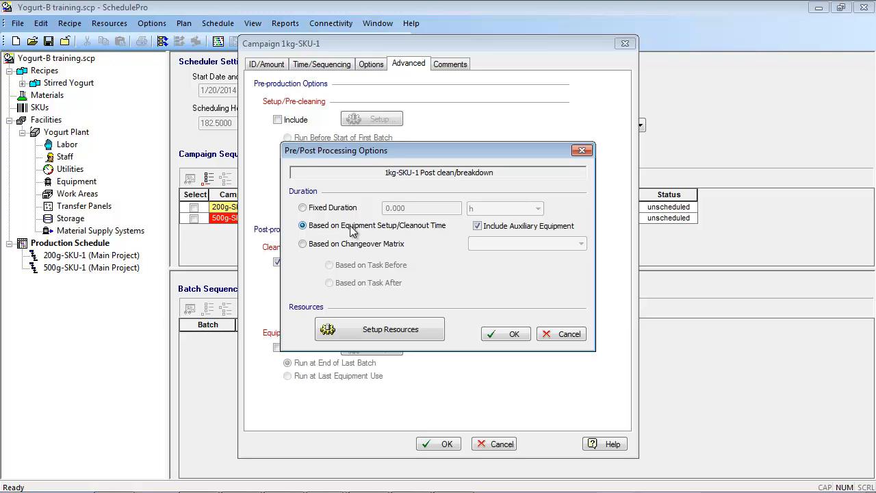
pyautogui.click(500, 336)
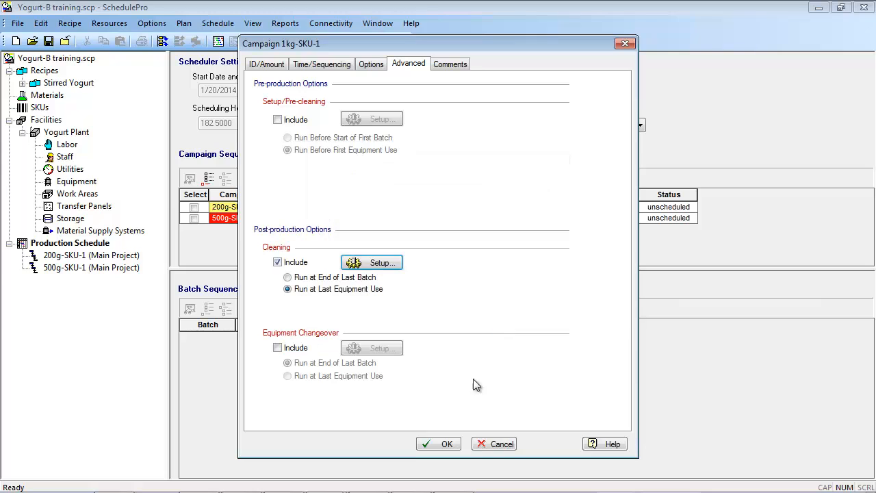
pyautogui.click(440, 444)
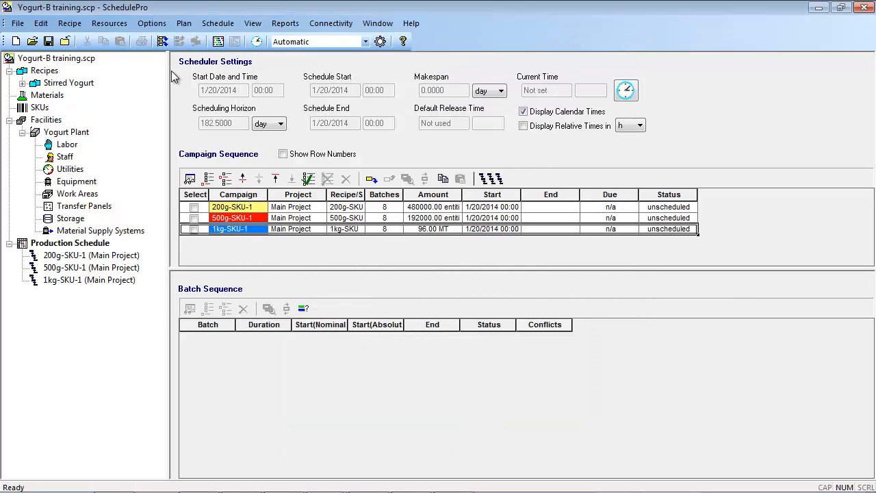
# Generate the schedule including the 1kg-SKU campaign and display its equipment occupancy chart.
pyautogui.click(163, 41)
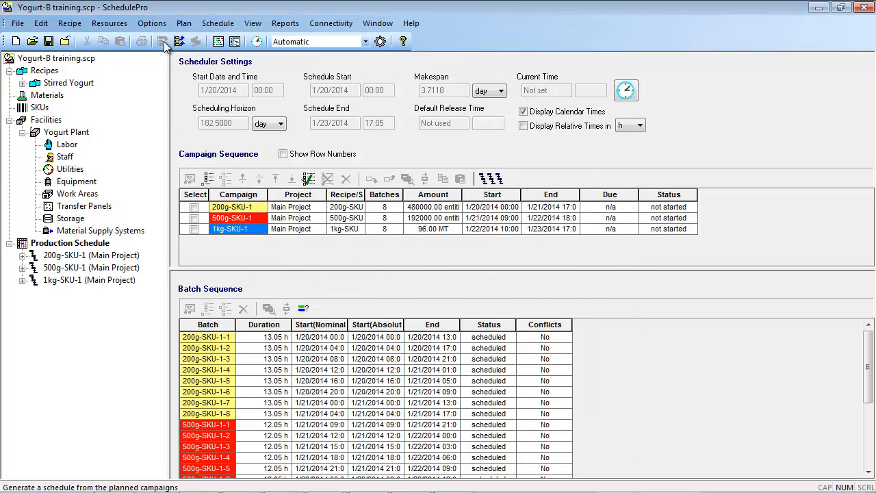
pyautogui.click(217, 42)
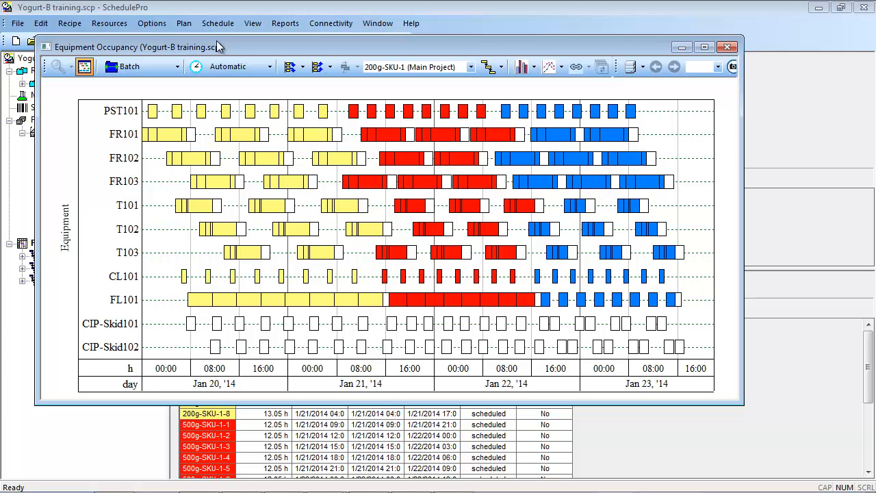
# Plot the 1kg Storage inventory, link it to the equipment occupancy chart, and read the inventory at the end of the schedule.
pyautogui.click(551, 68)
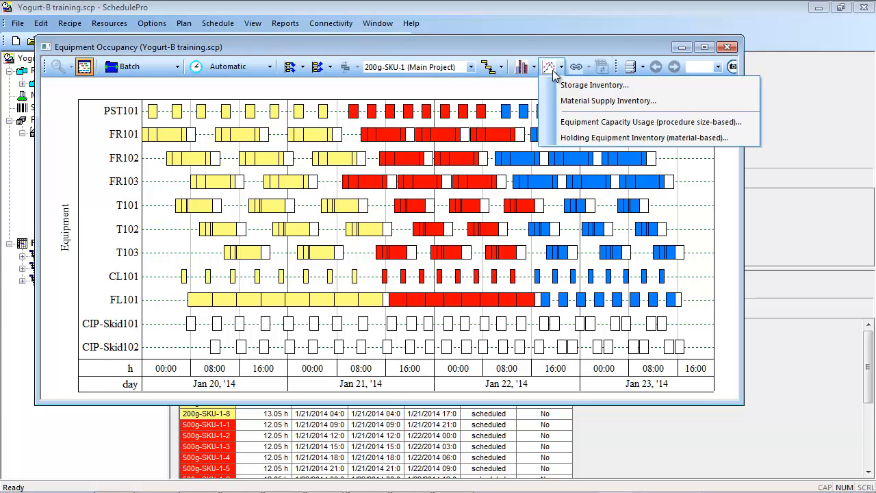
pyautogui.click(593, 85)
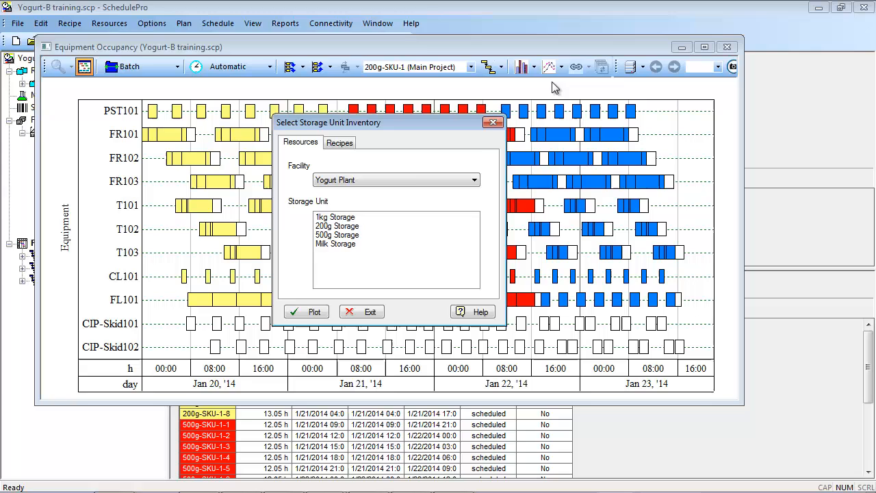
pyautogui.click(346, 216)
pyautogui.click(313, 311)
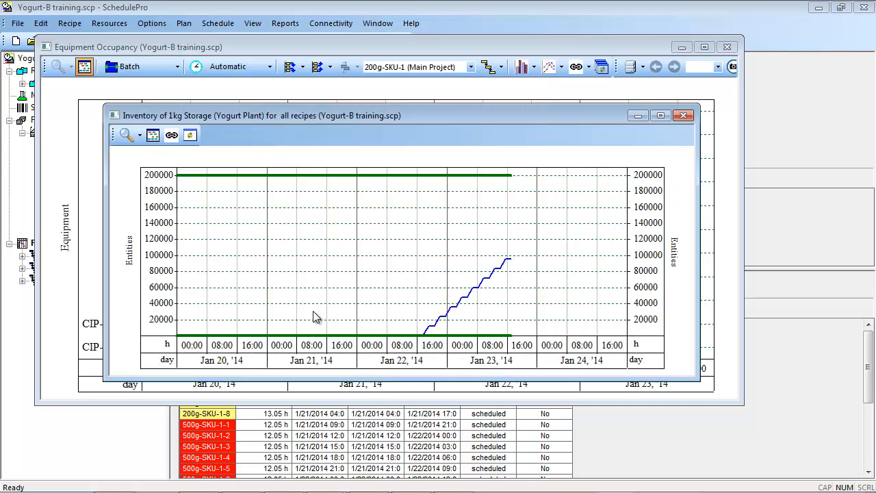
pyautogui.click(171, 135)
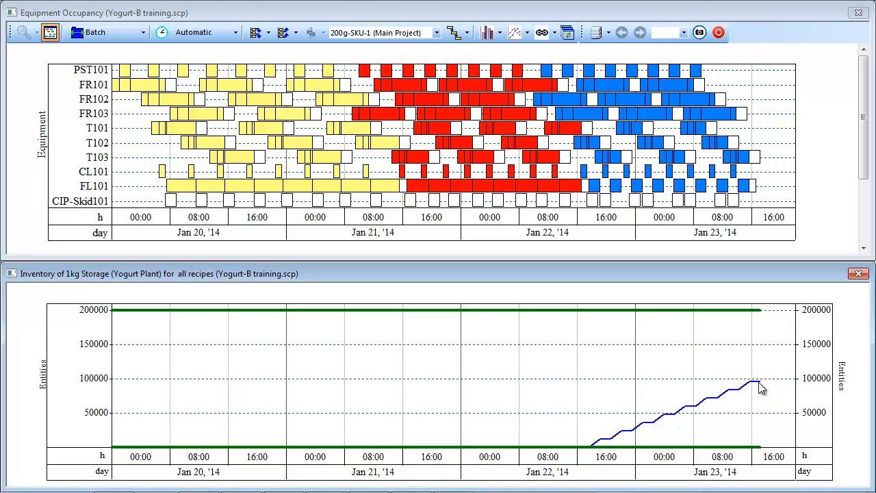
pyautogui.moveTo(759, 388)
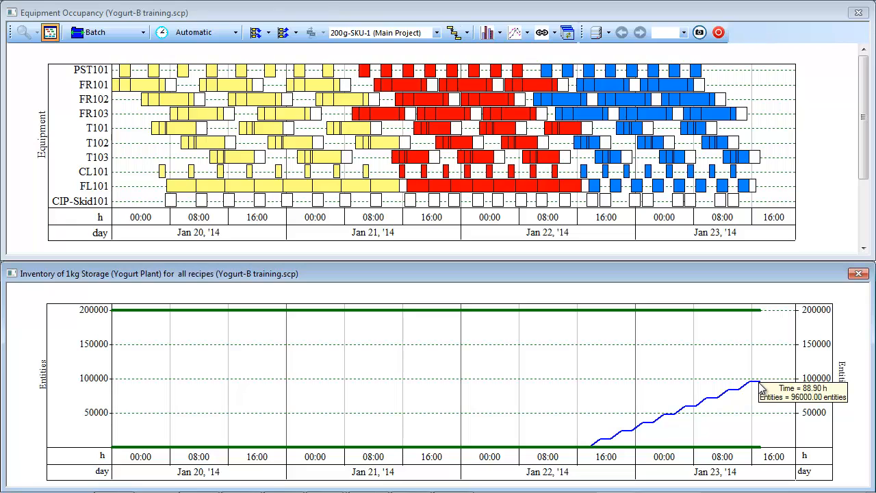